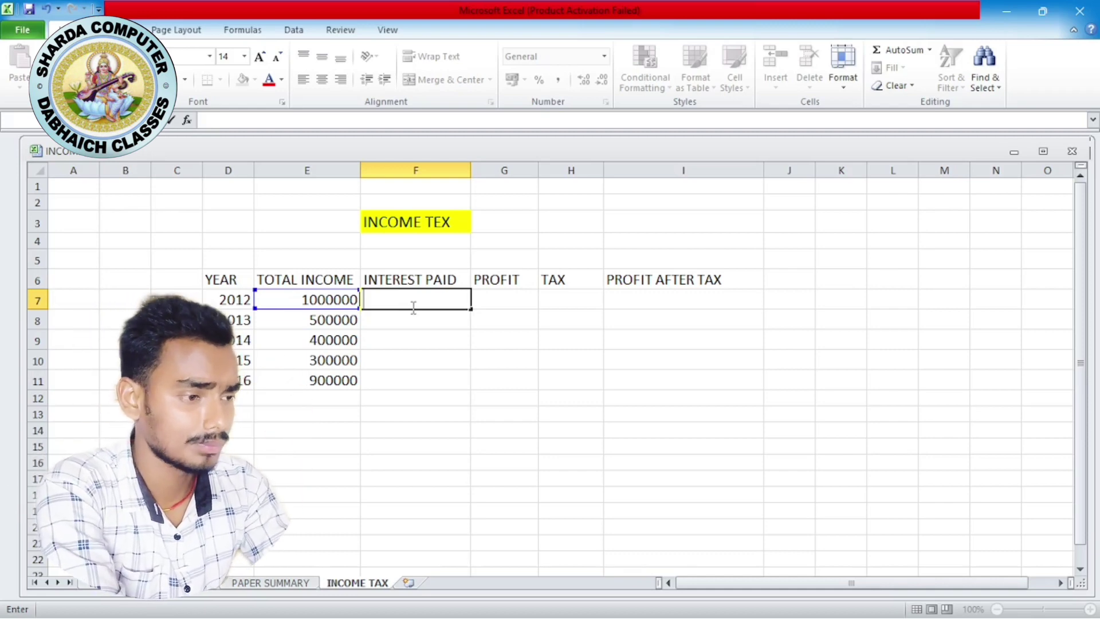
# - Enter the interest formula =(E7*5)/100 in F7, giving 50000
pyautogui.write('=')
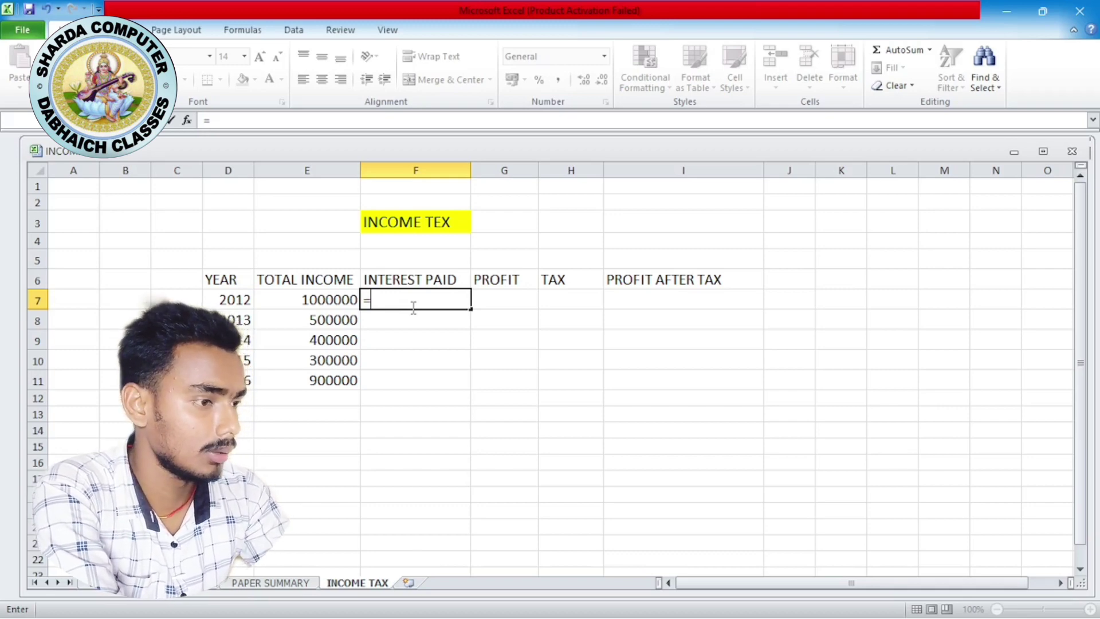
pyautogui.write('e7')
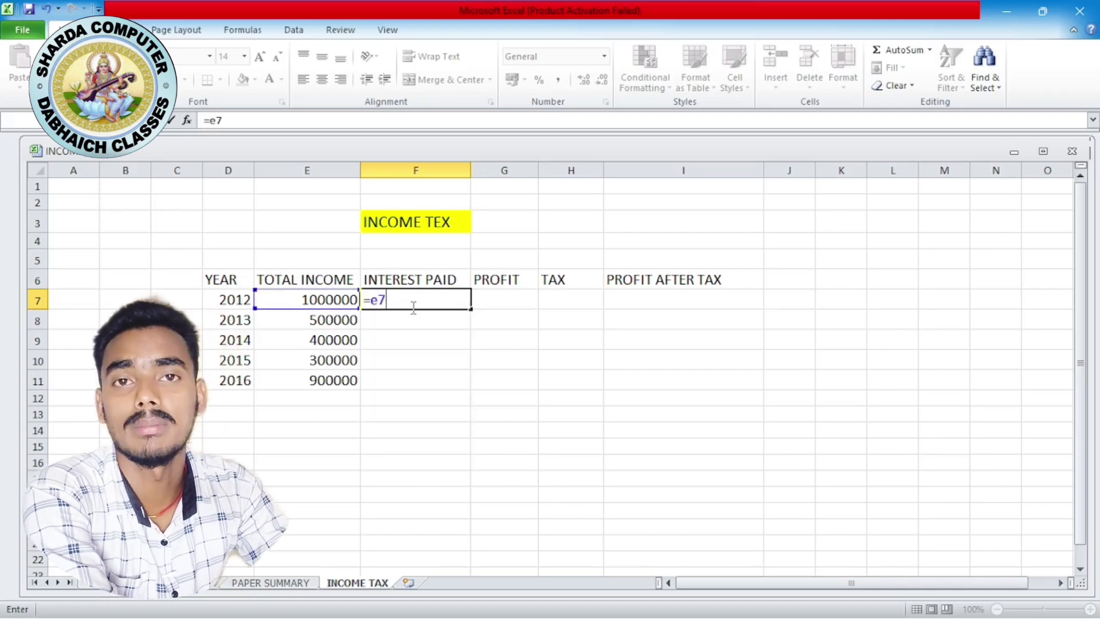
pyautogui.write('*')
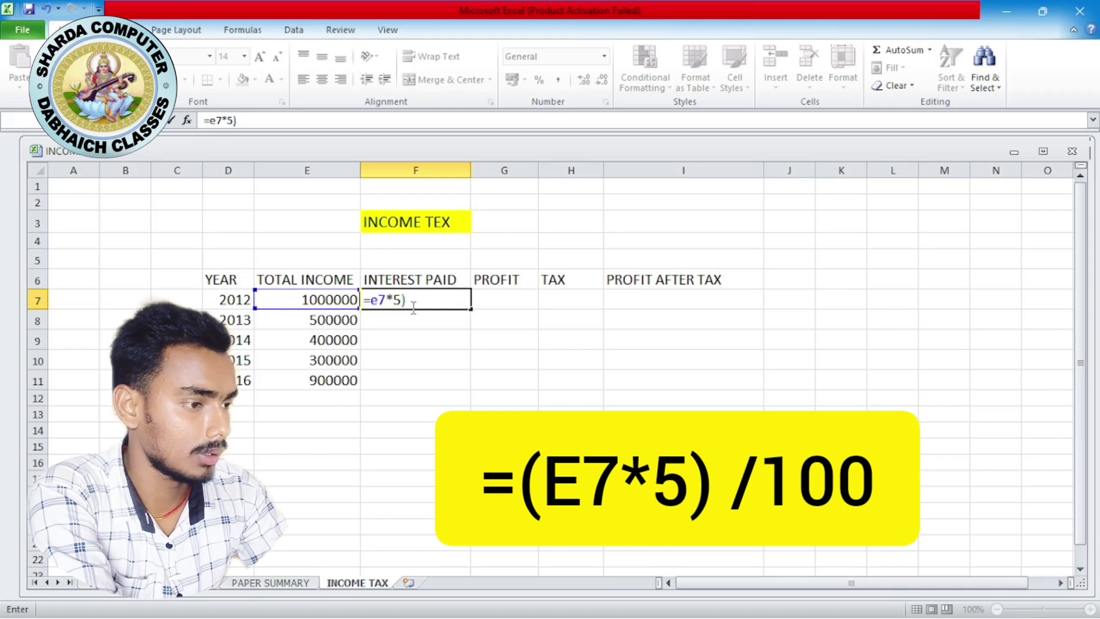
pyautogui.press('Return')
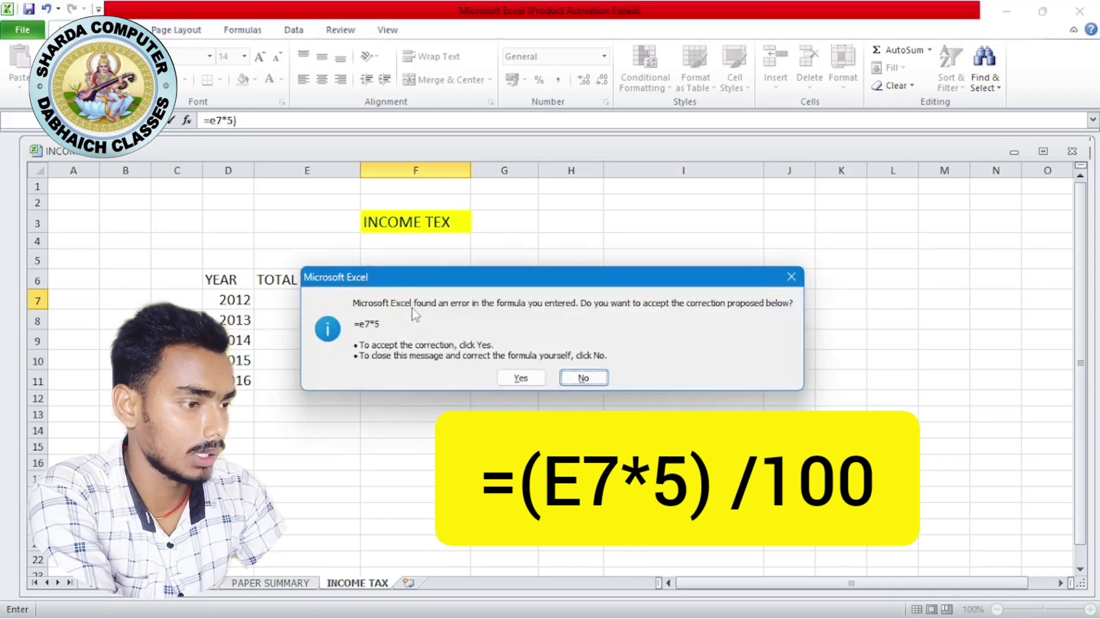
pyautogui.press('Return')
pyautogui.press('Return')
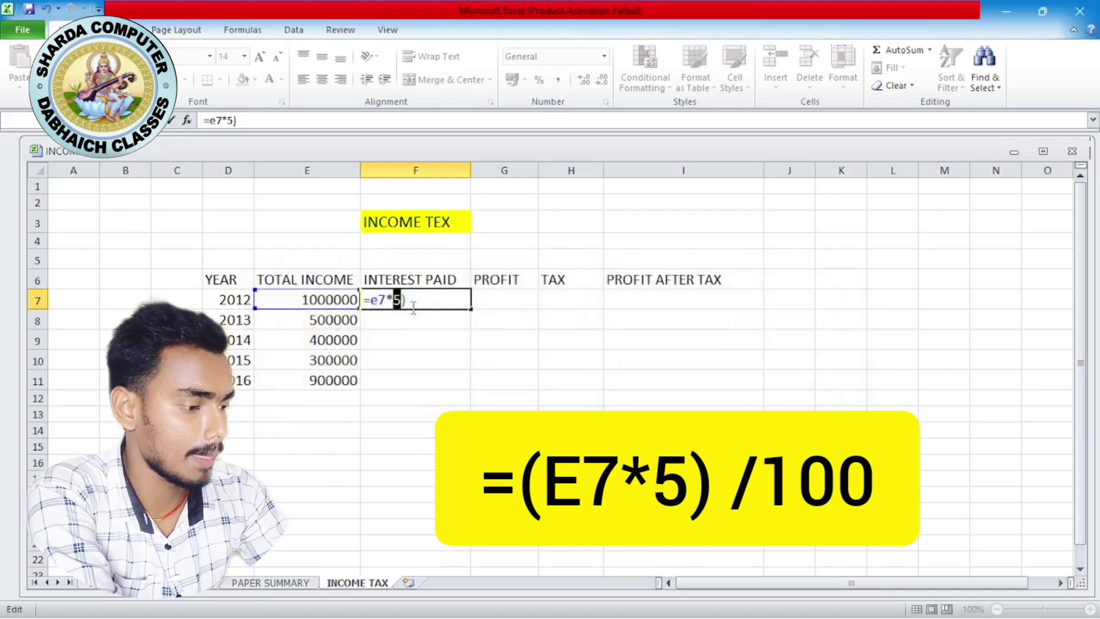
pyautogui.click(375, 302)
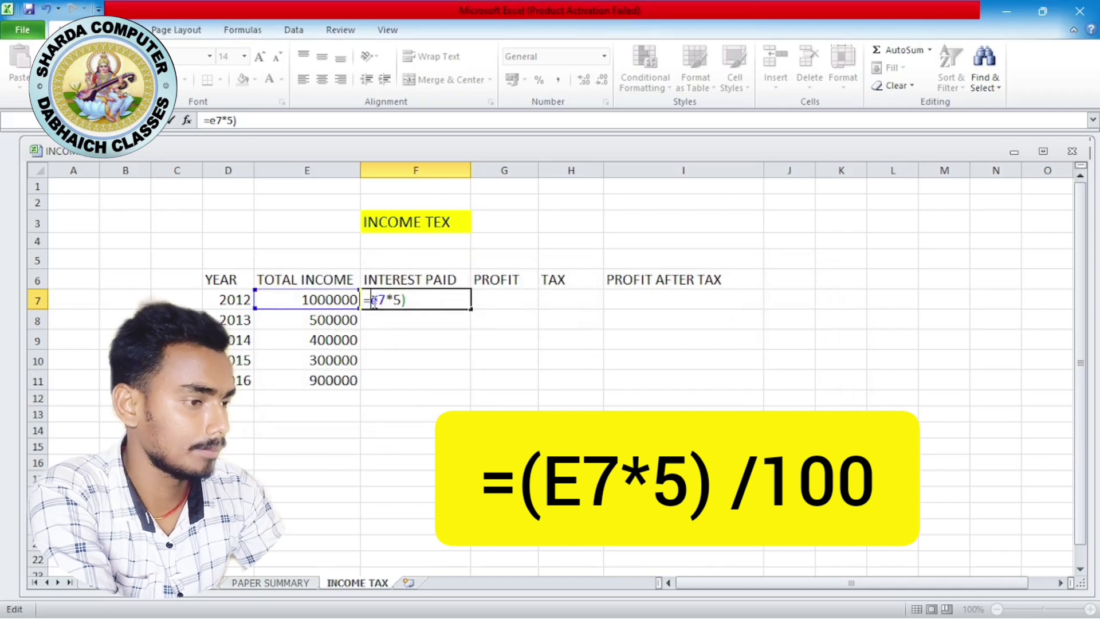
pyautogui.write('(')
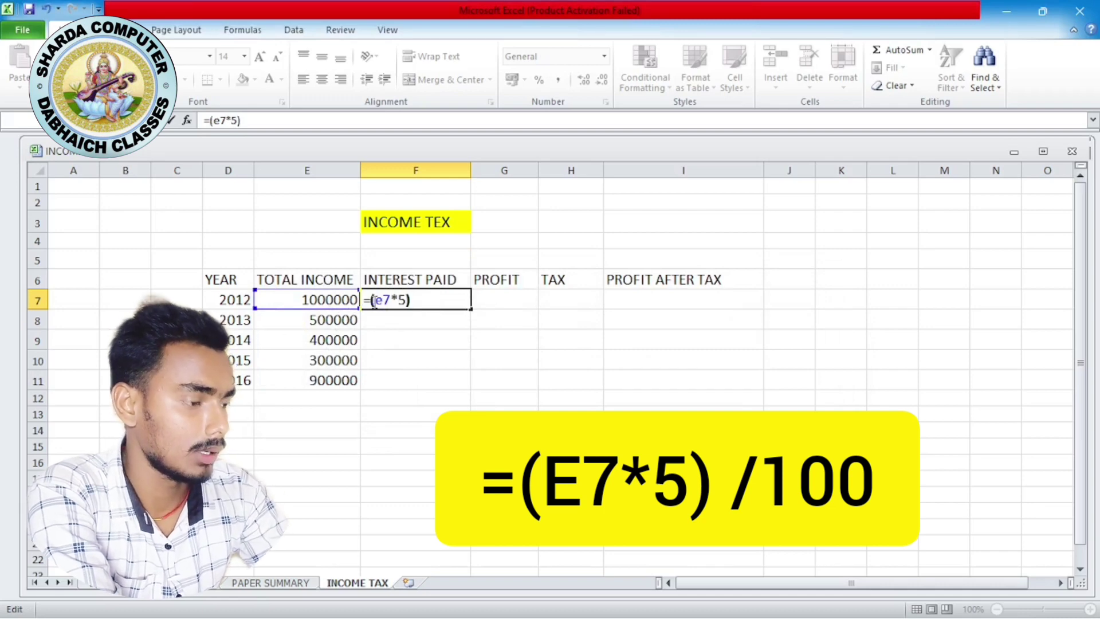
pyautogui.click(425, 307)
pyautogui.write('/')
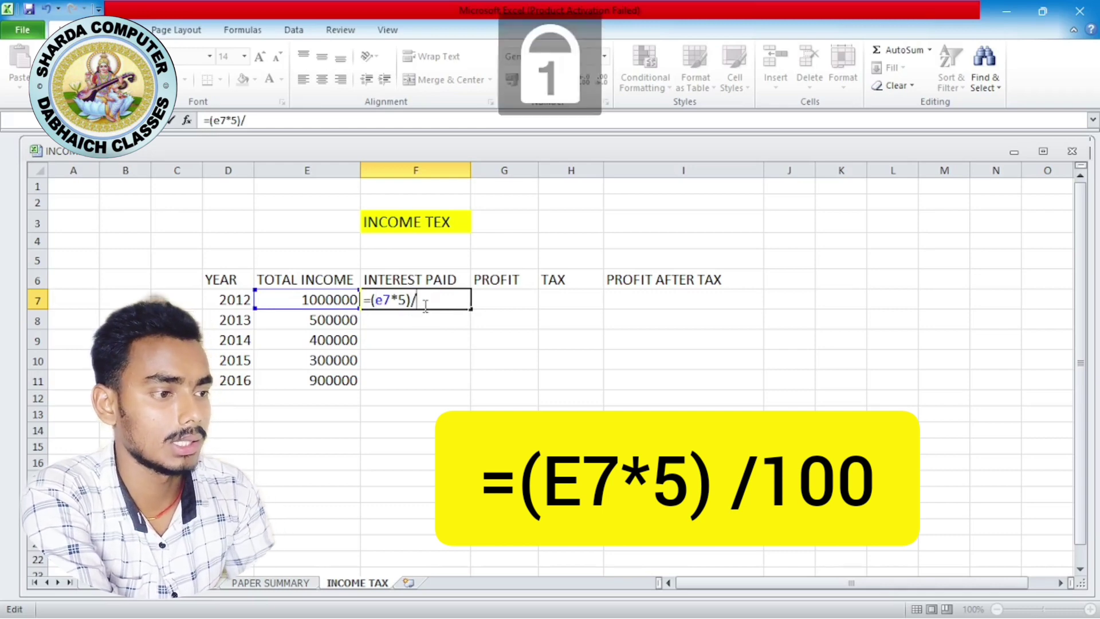
pyautogui.write('100')
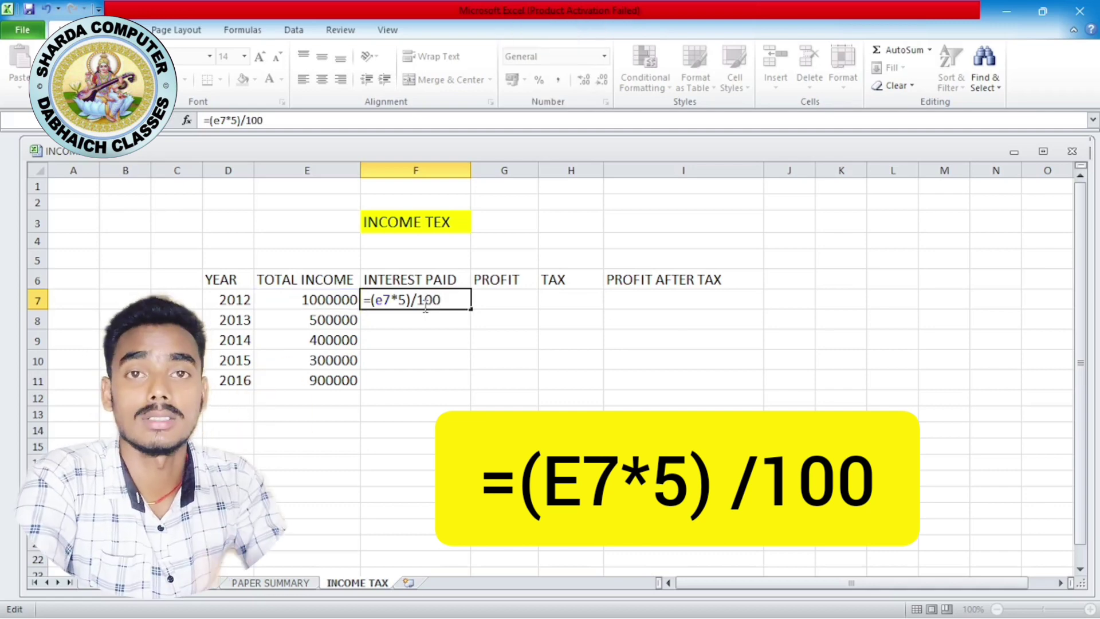
pyautogui.press('Return')
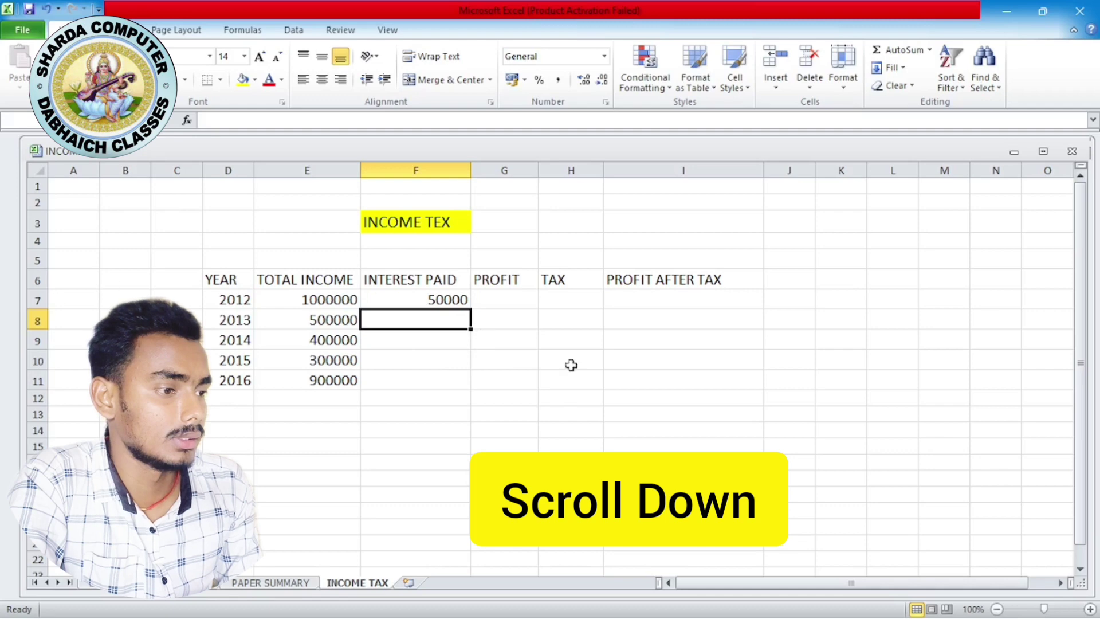
# - Fill the interest formula down to F11: 25000, 20000, 15000, 45000
pyautogui.click(448, 304)
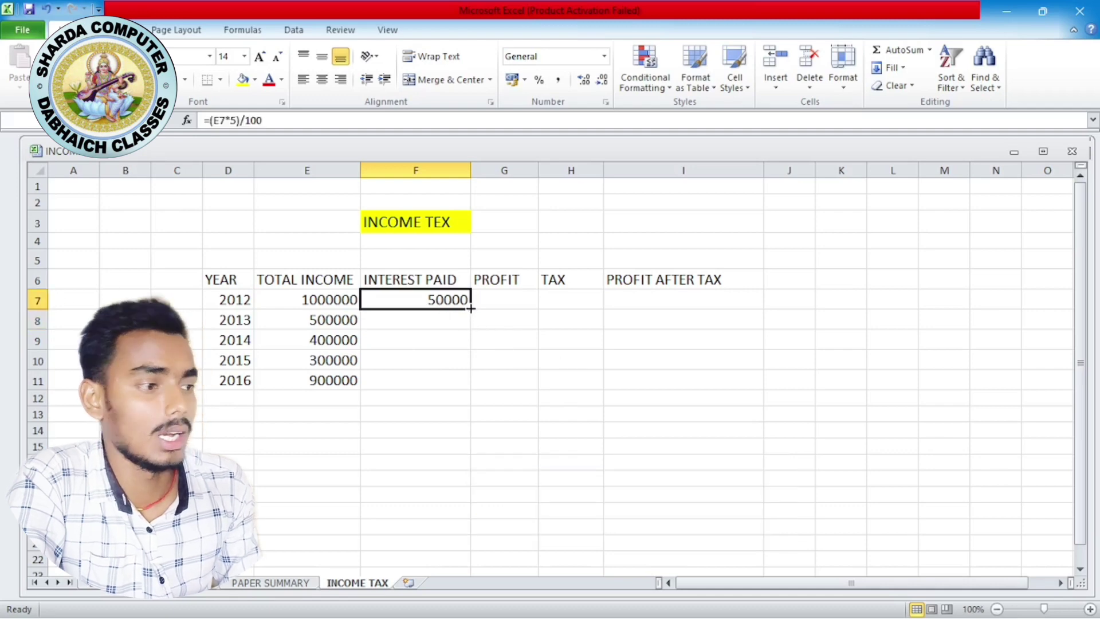
pyautogui.moveTo(470, 308); pyautogui.dragTo(453, 389)
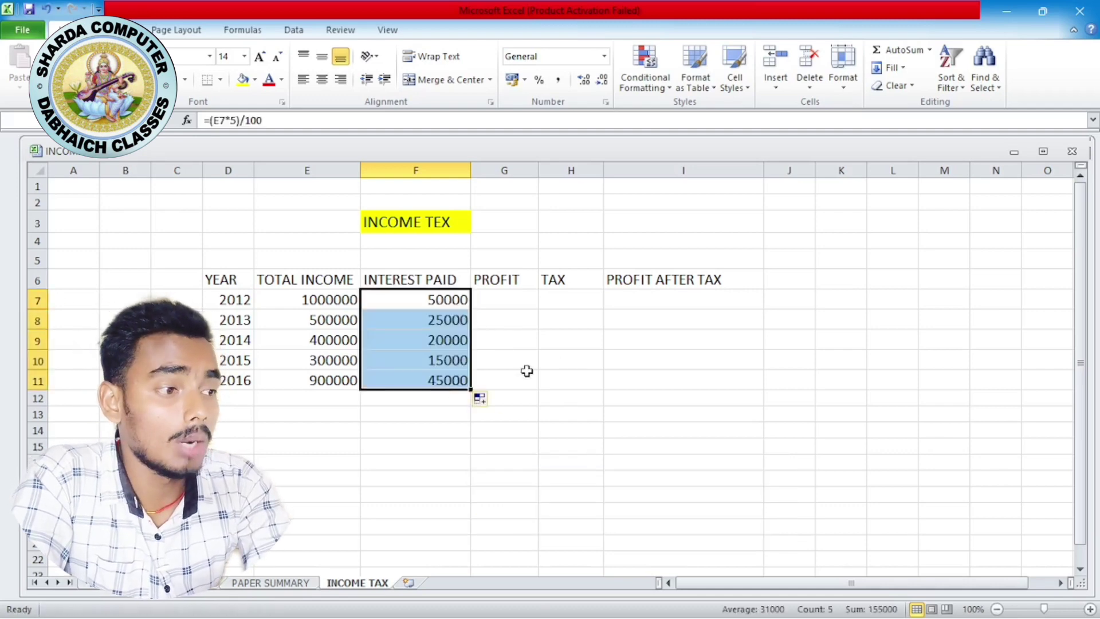
pyautogui.click(514, 370)
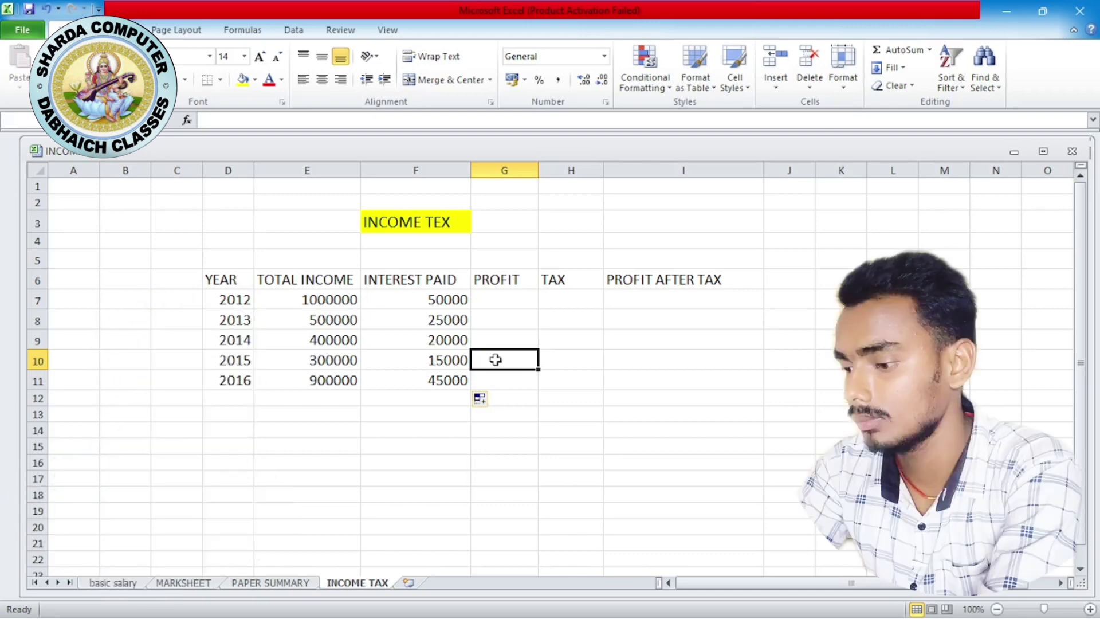
# - Enter the profit formula =SUM(E7-F7) in G7, giving 950000
pyautogui.click(498, 298)
pyautogui.write('=')
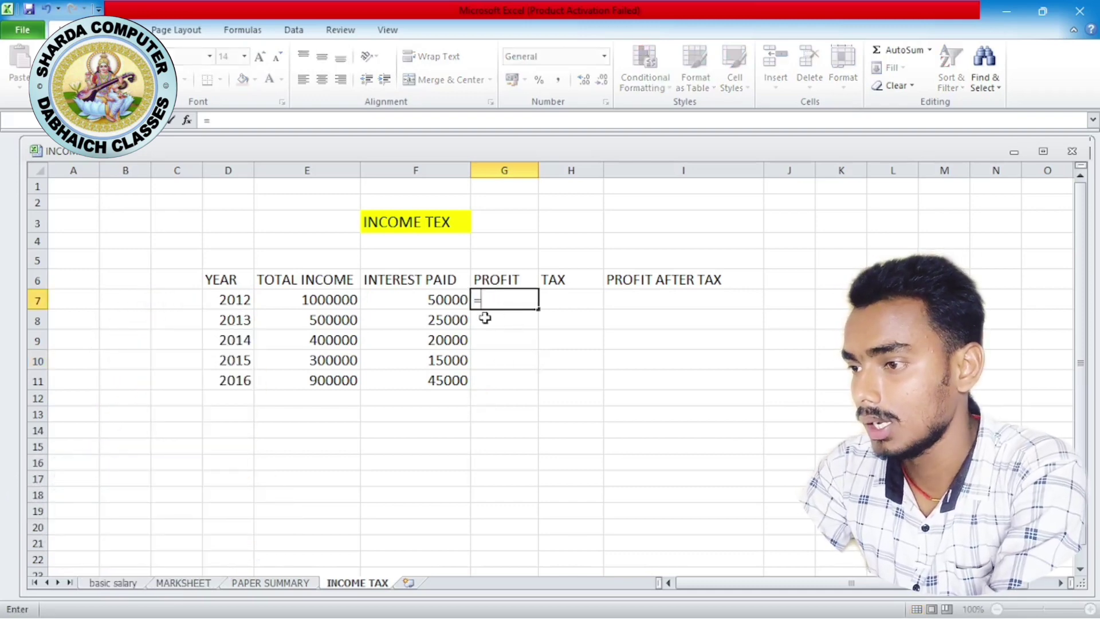
pyautogui.write('sum')
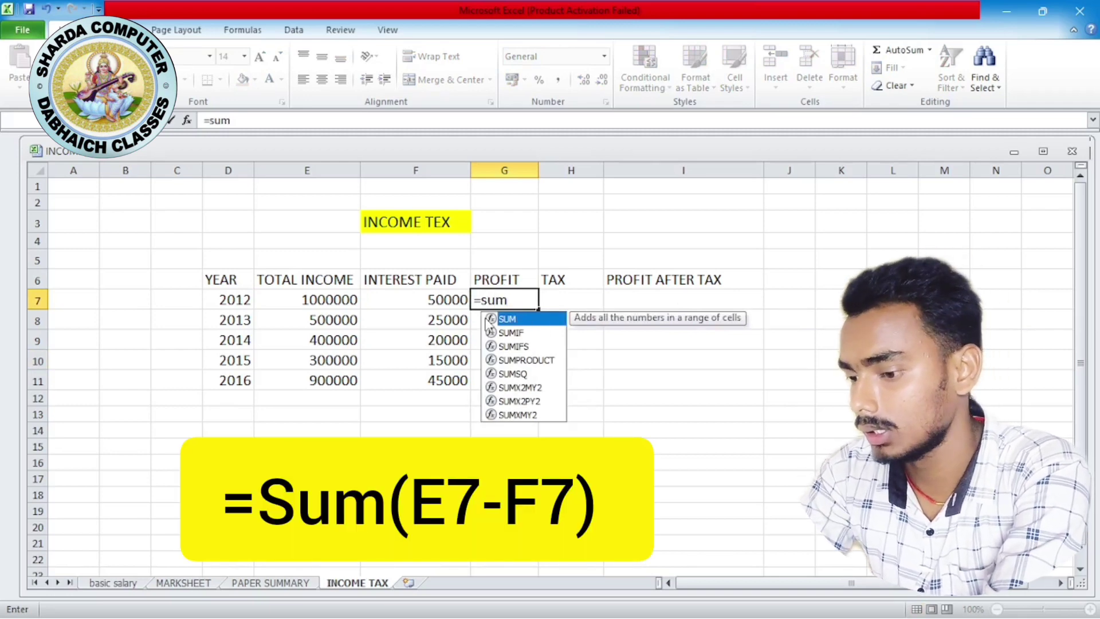
pyautogui.write('(')
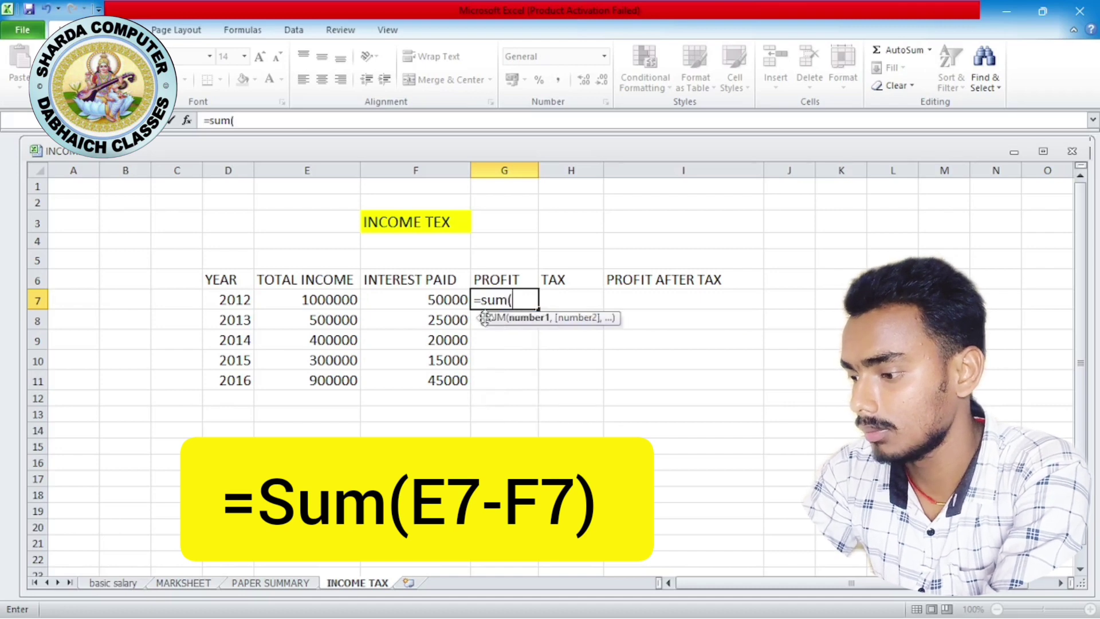
pyautogui.write('e7-')
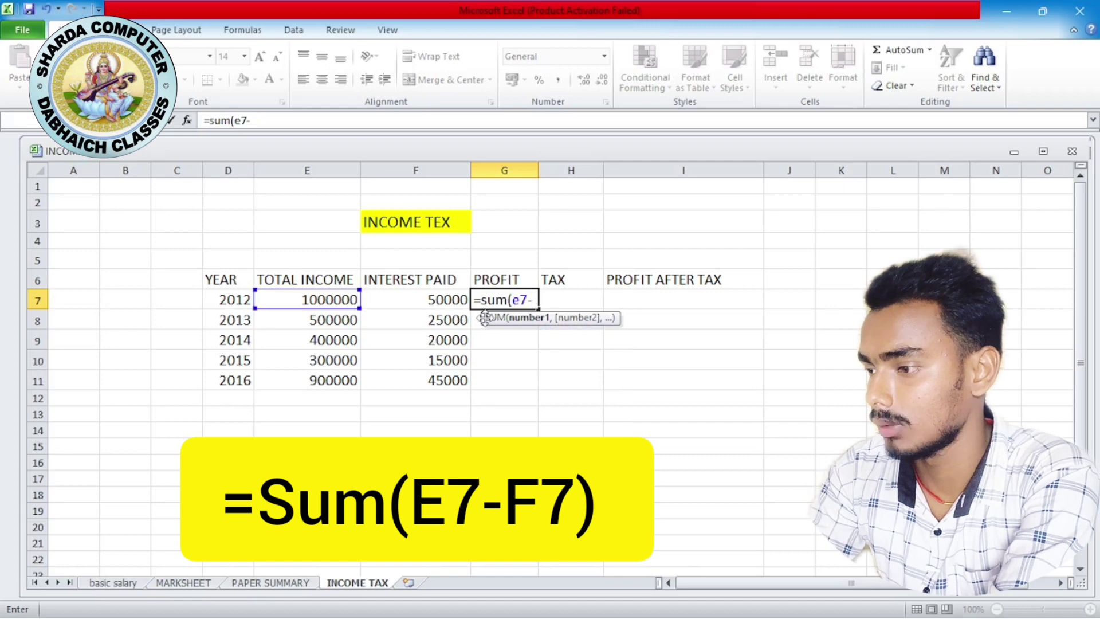
pyautogui.write('f7')
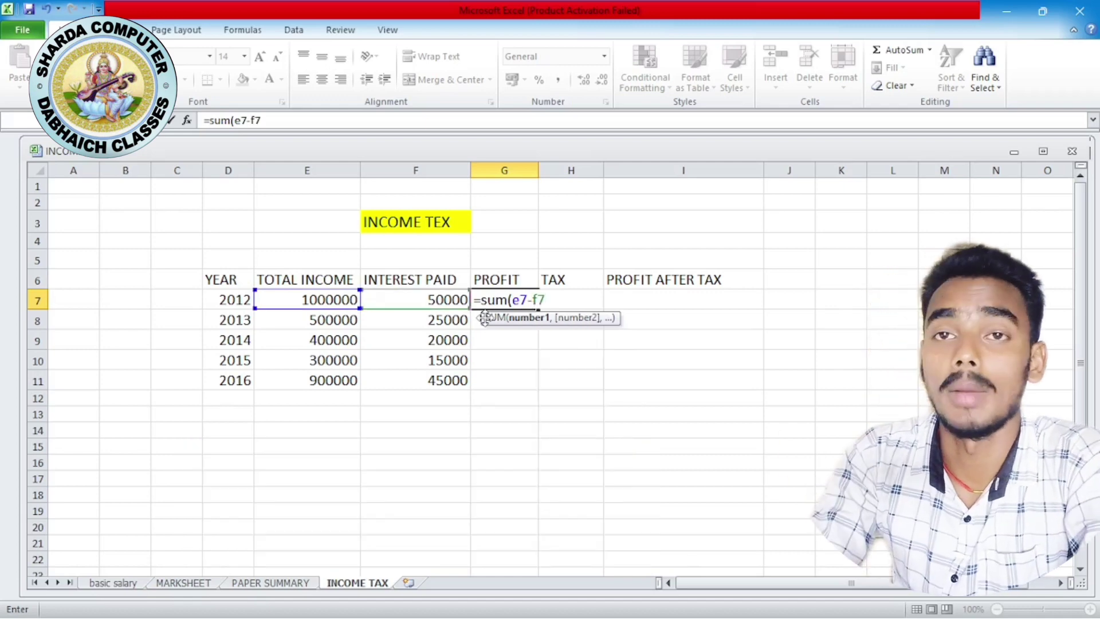
pyautogui.write(')')
pyautogui.press('Return')
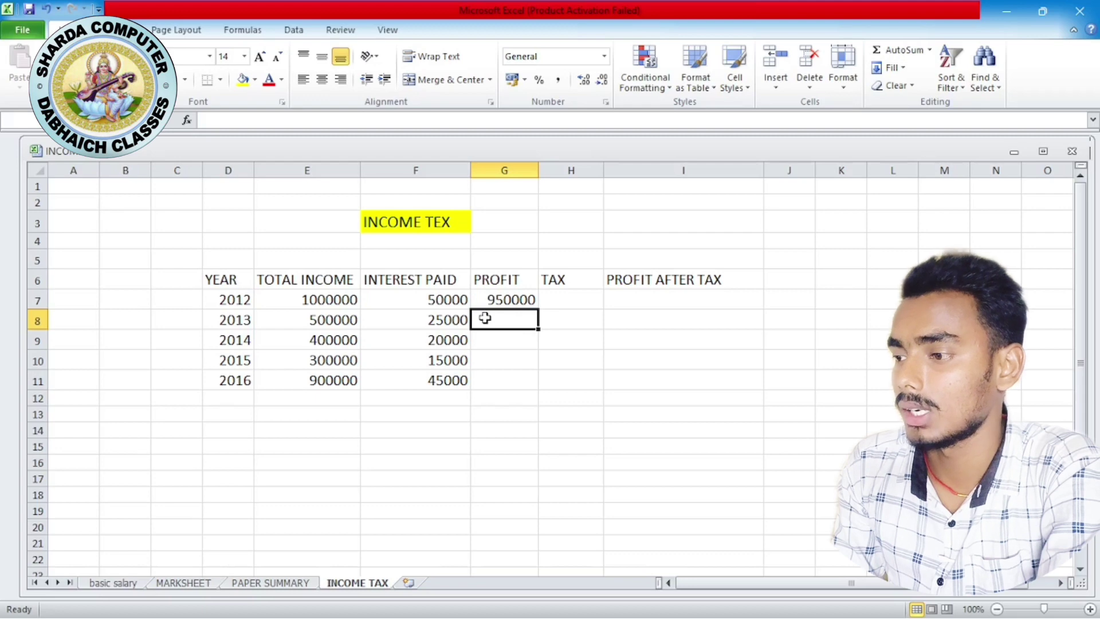
# - Fill the profit formula down to G11: 475000, 380000, 285000, 855000
pyautogui.click(521, 301)
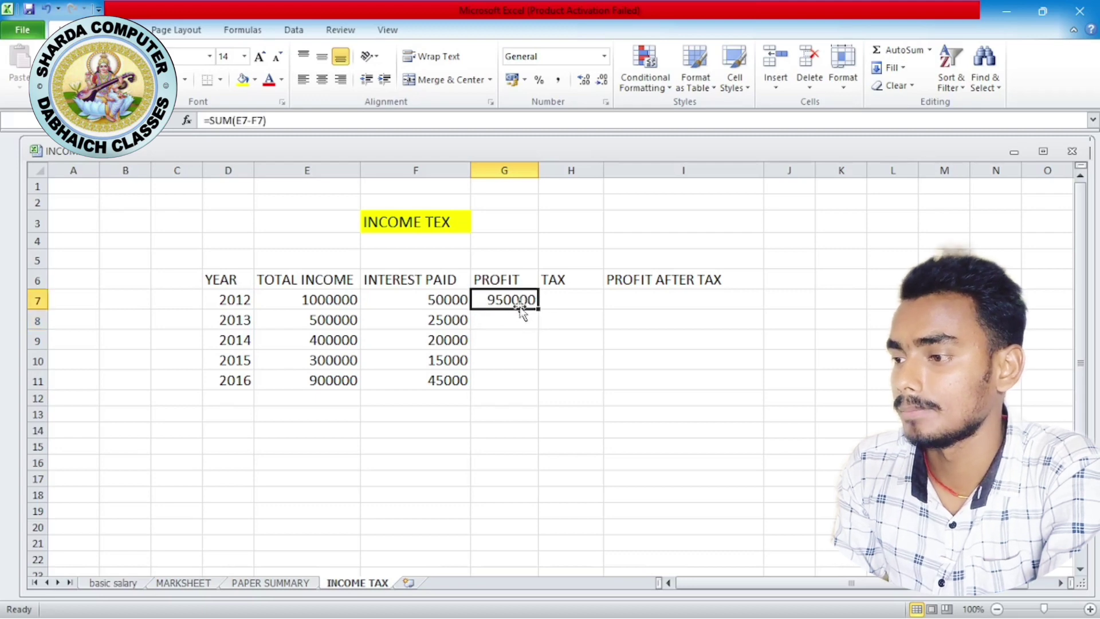
pyautogui.moveTo(541, 309); pyautogui.dragTo(524, 389)
pyautogui.click(564, 299)
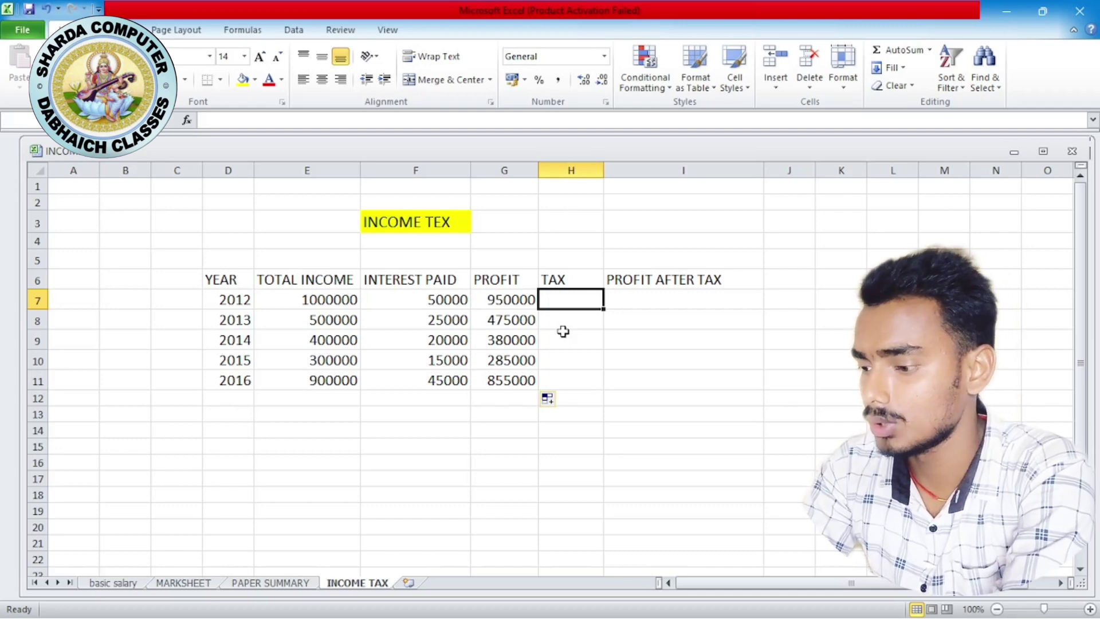
# - Enter the tax formula =(G7*2)/100 in H7, giving 19000
pyautogui.write('=')
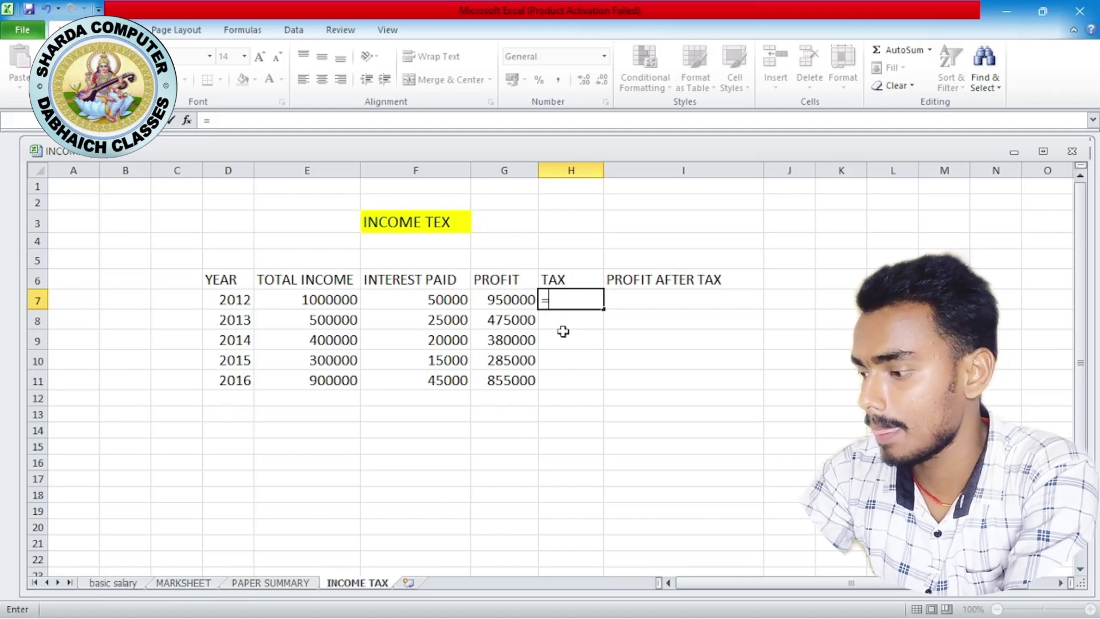
pyautogui.write('g')
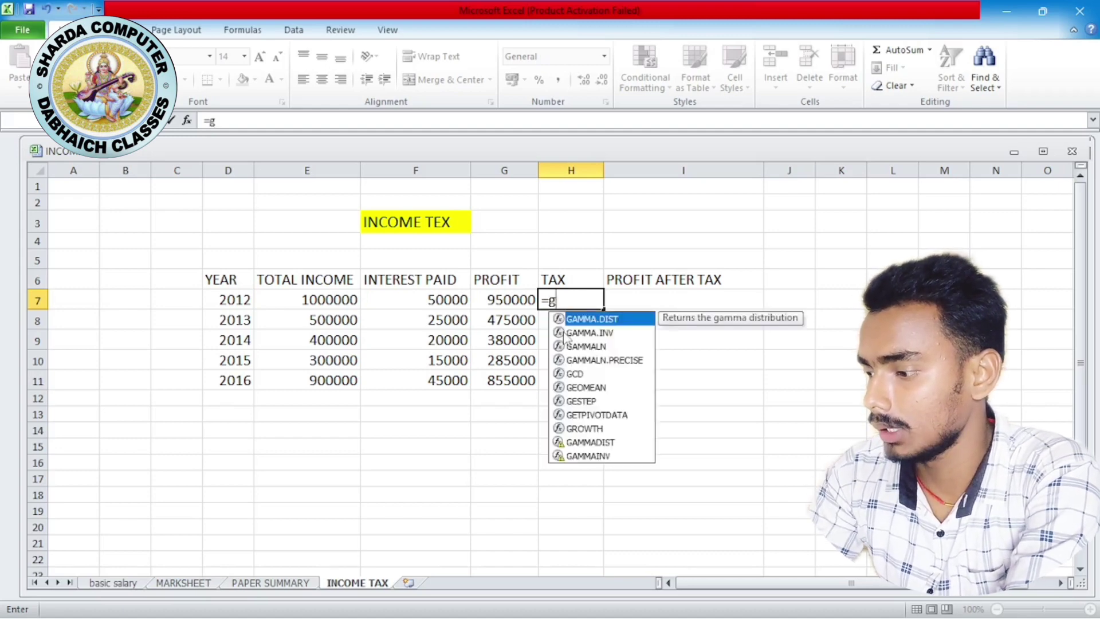
pyautogui.write('7')
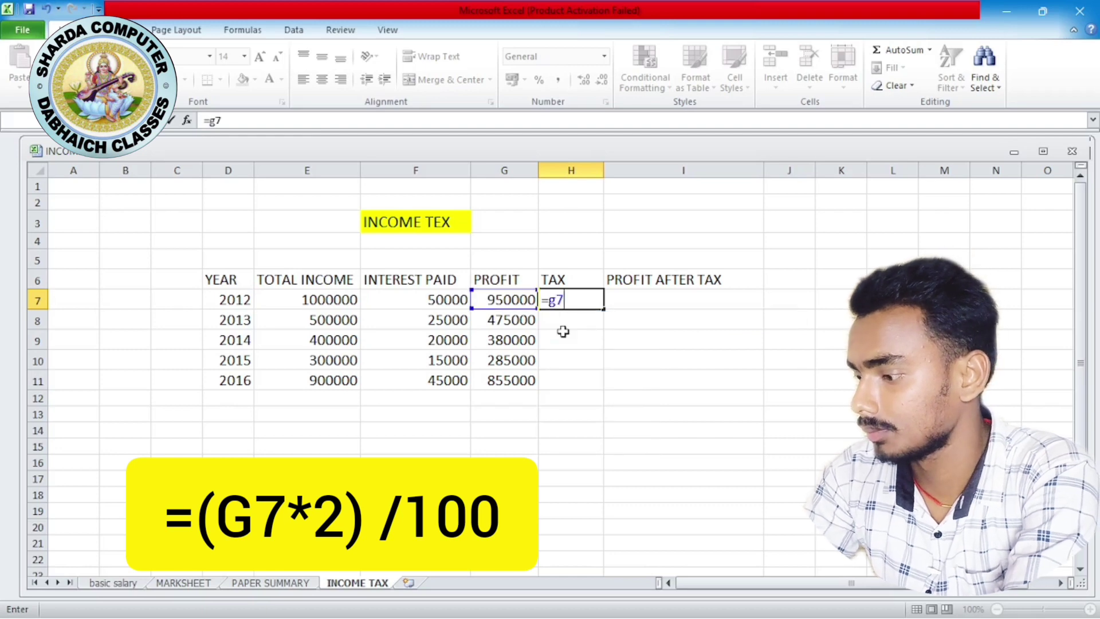
pyautogui.write('2')
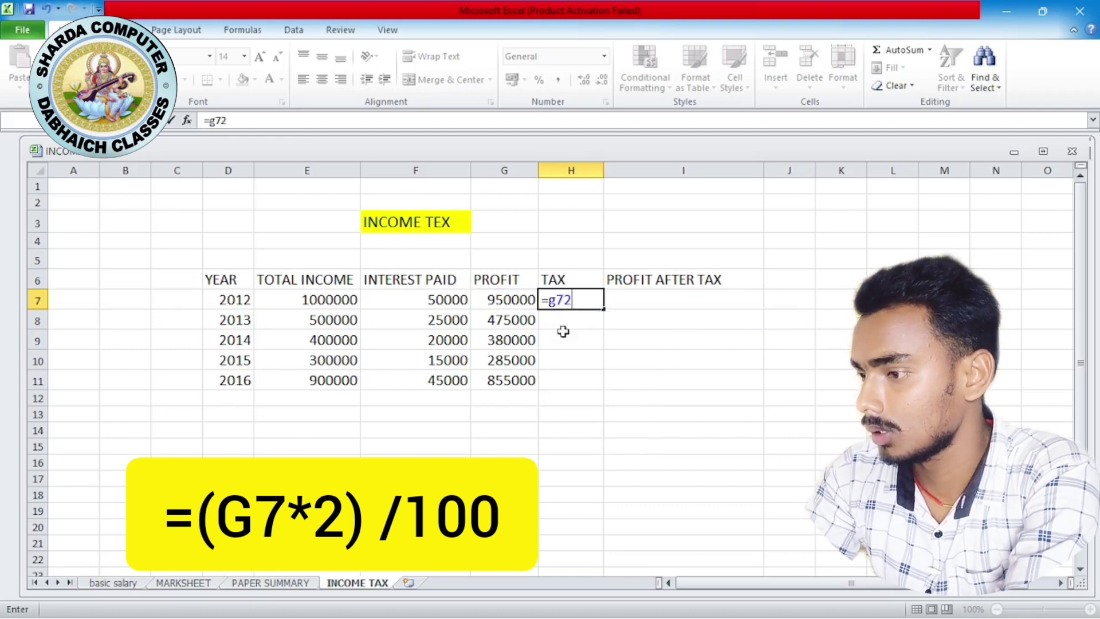
pyautogui.press('BackSpace')
pyautogui.write('*2)')
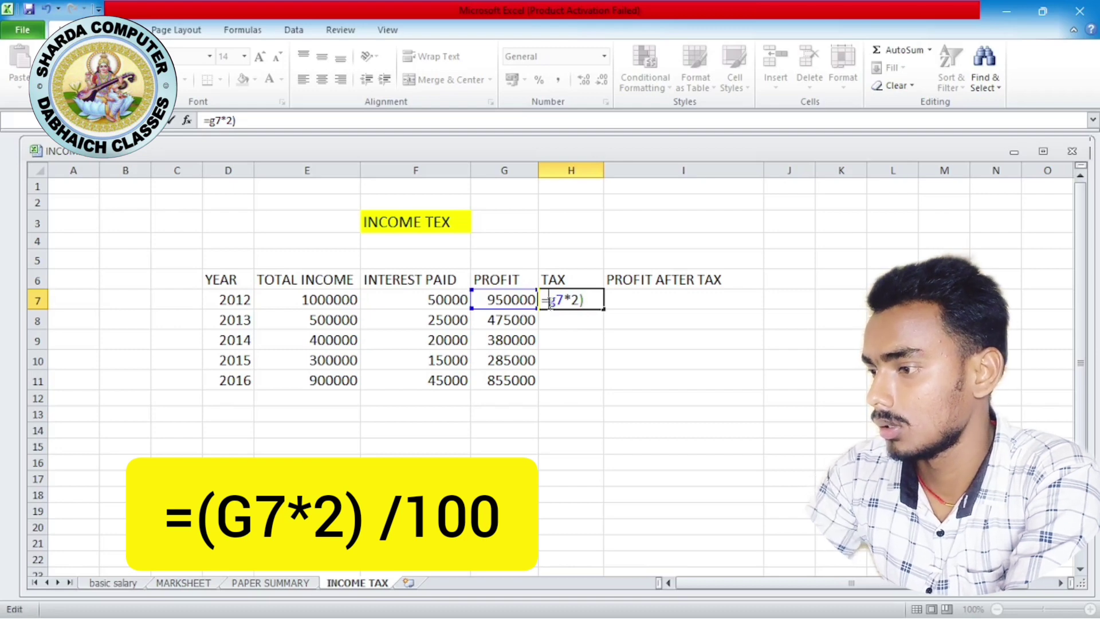
pyautogui.write('(')
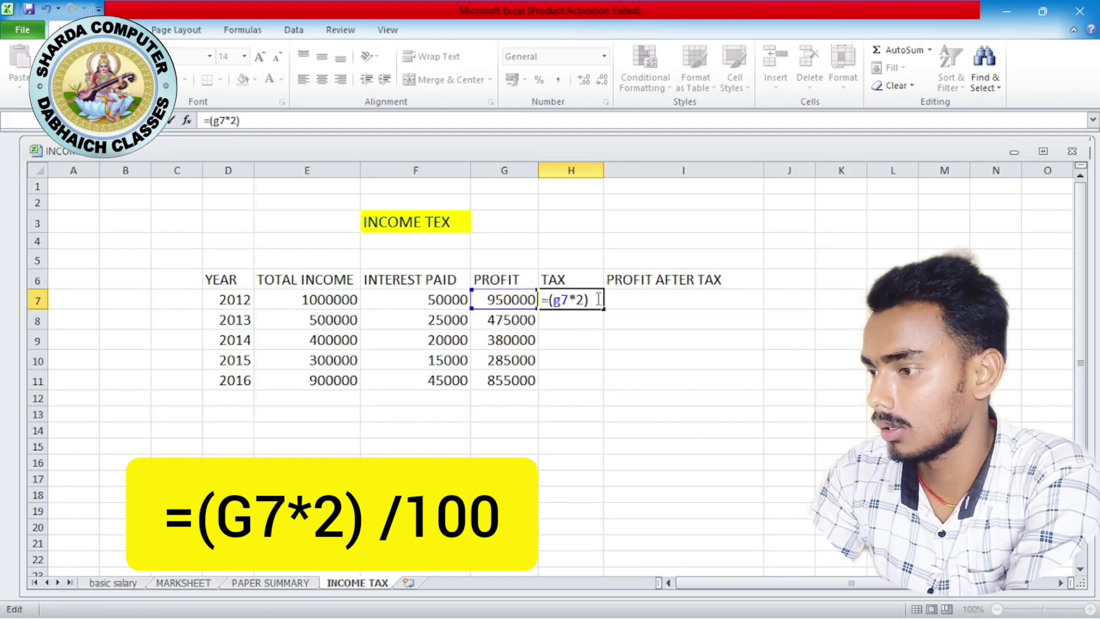
pyautogui.click(598, 299)
pyautogui.write('/')
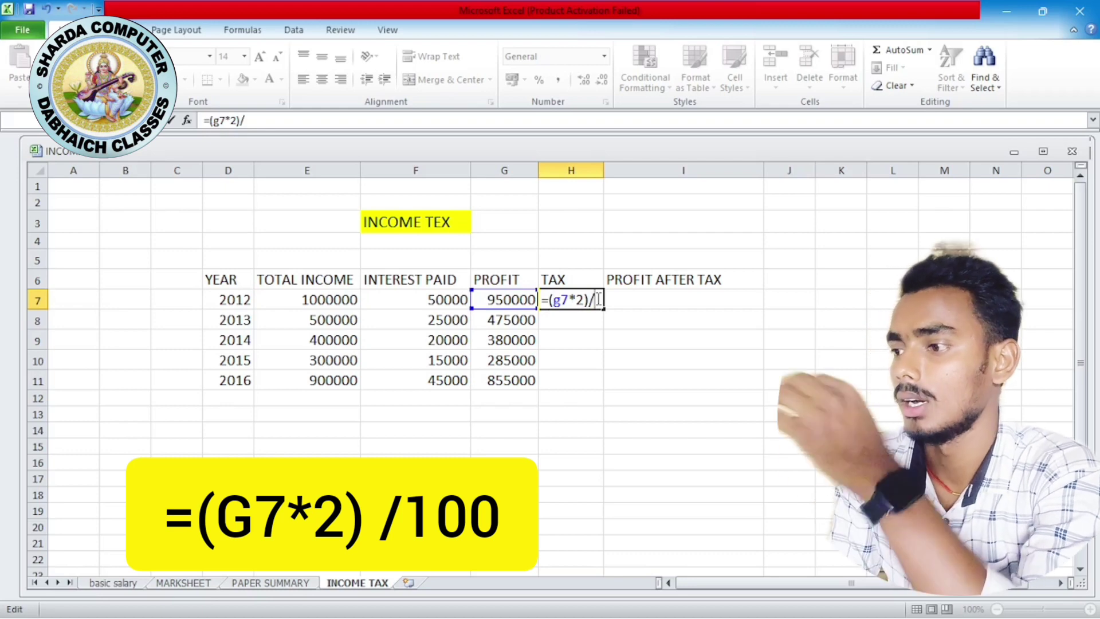
pyautogui.write('100')
pyautogui.press('Return')
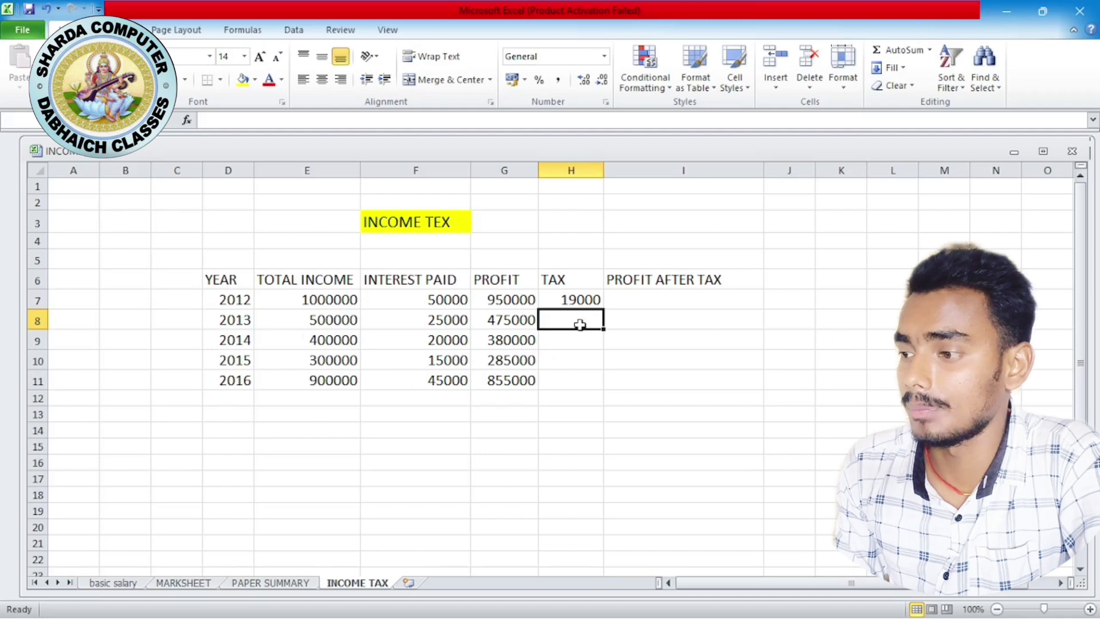
# - Fill the tax formula down to H11: 9500, 7600, 5700, 17100
pyautogui.click(590, 302)
pyautogui.moveTo(601, 310); pyautogui.dragTo(602, 385)
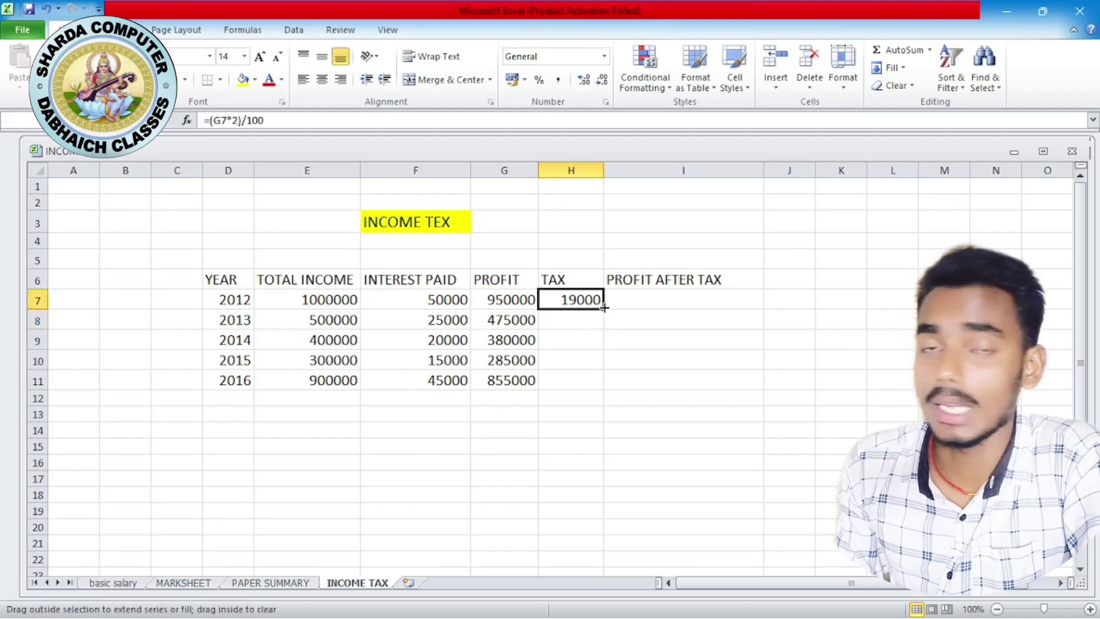
pyautogui.click(646, 302)
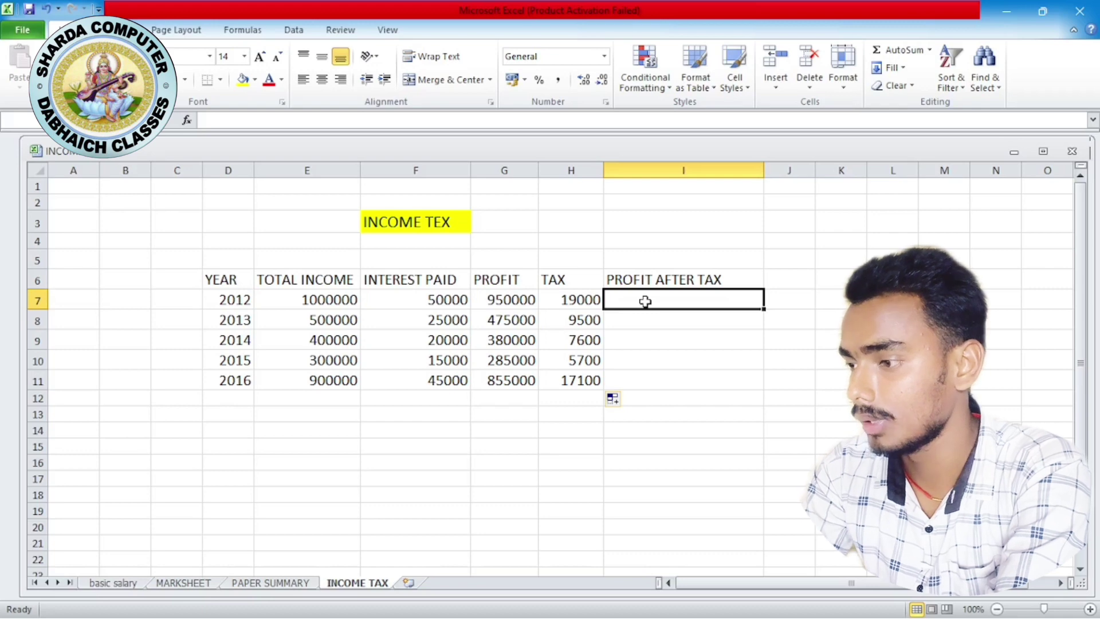
# - Enter =SUM(G7-H7) in I7 and fill it to I11: 931000 through 837900
pyautogui.write('=su')
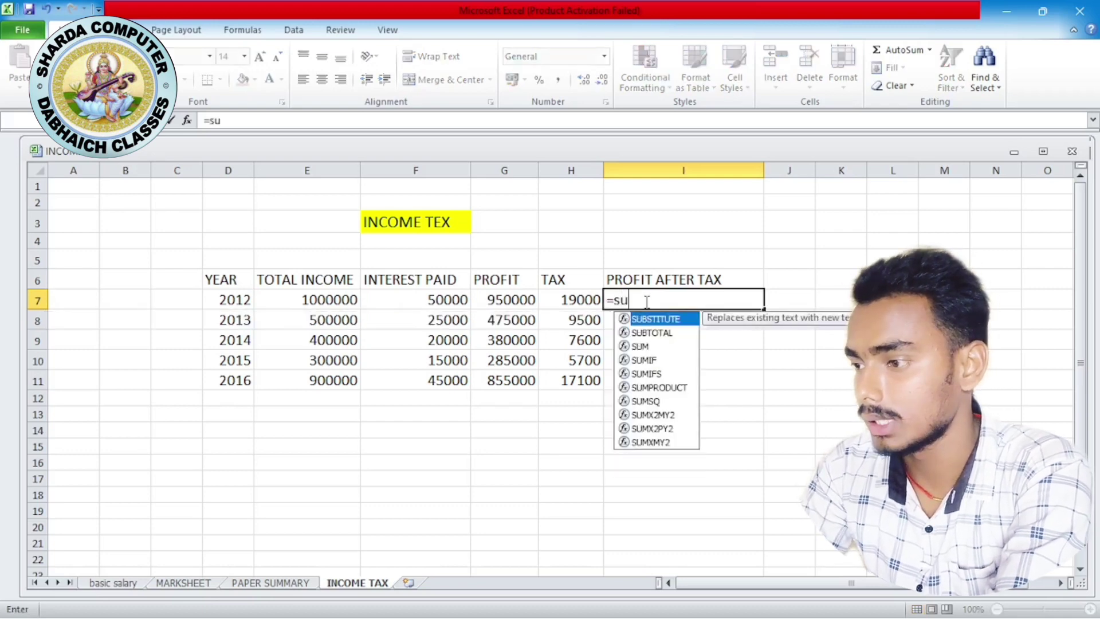
pyautogui.write('m(')
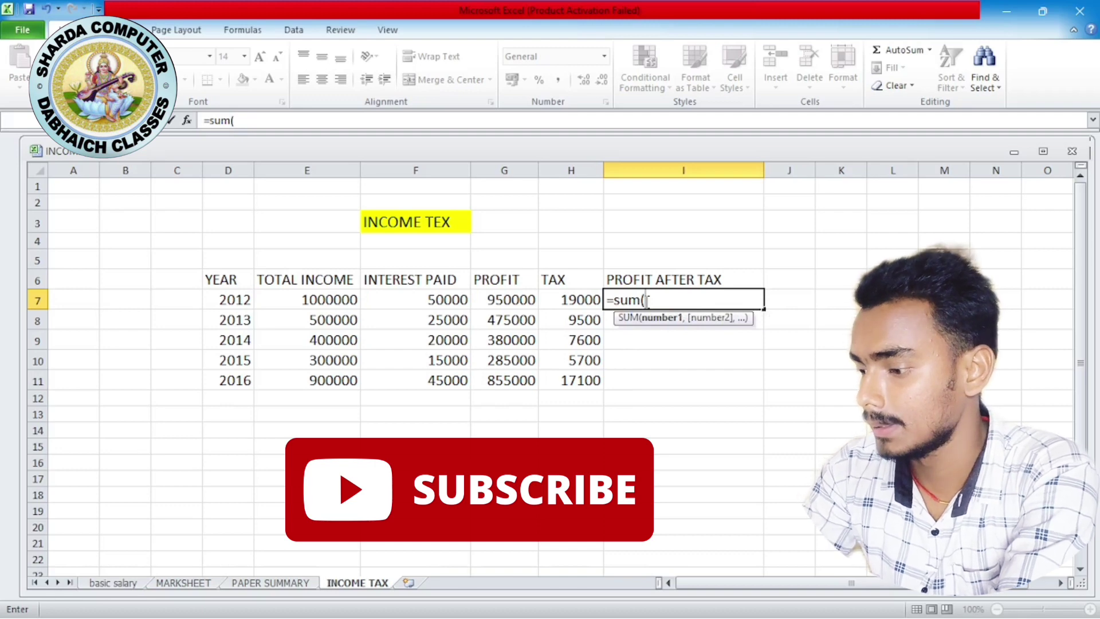
pyautogui.write('g')
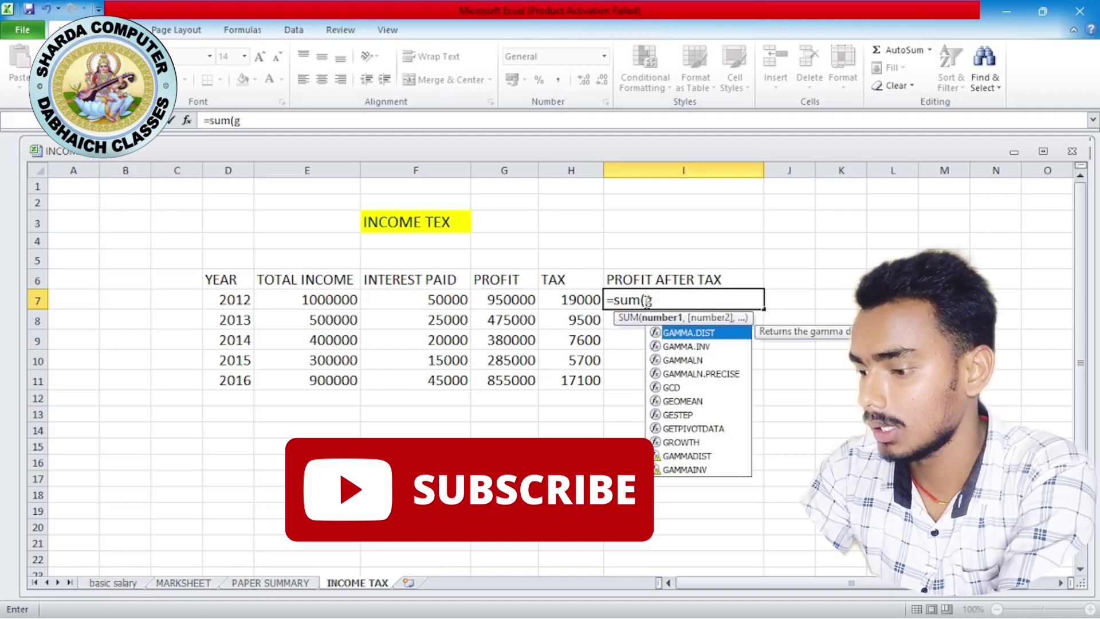
pyautogui.write('7-')
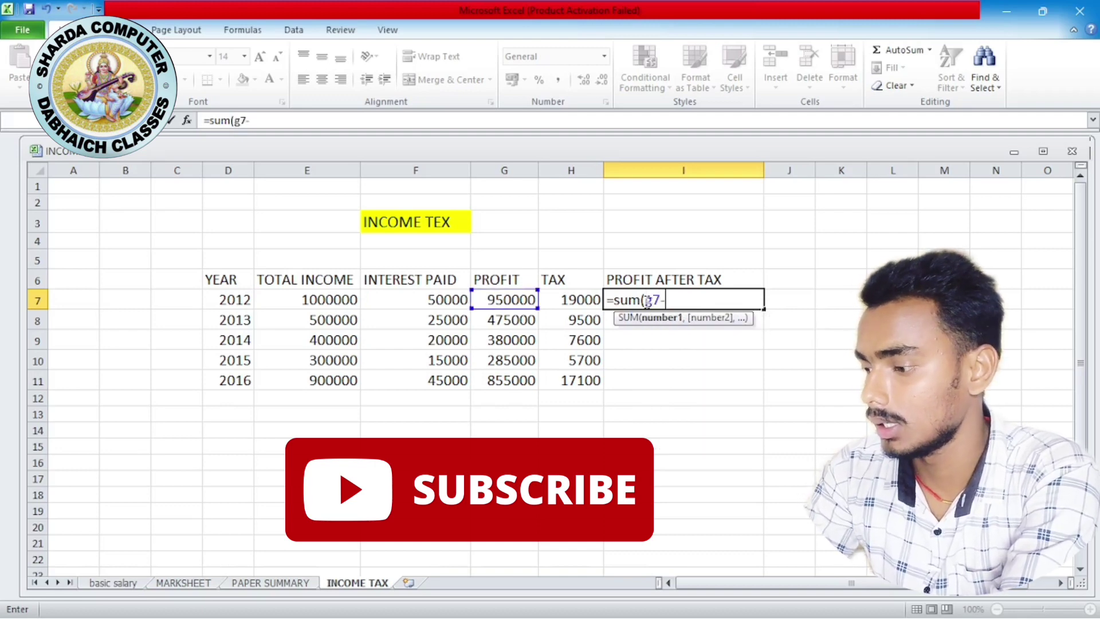
pyautogui.write('h')
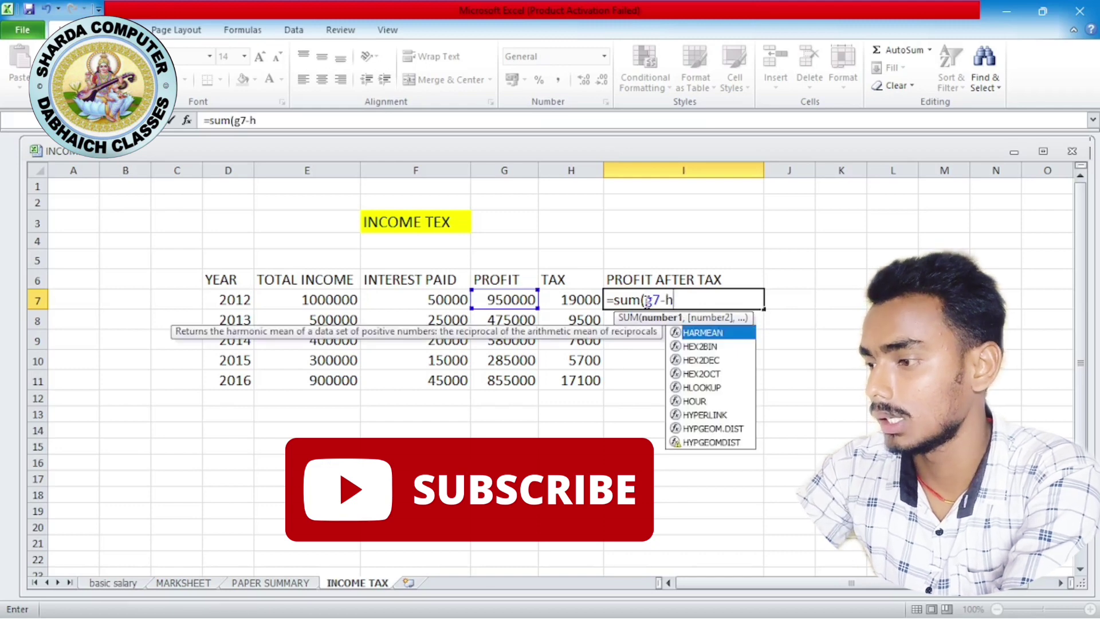
pyautogui.write('7')
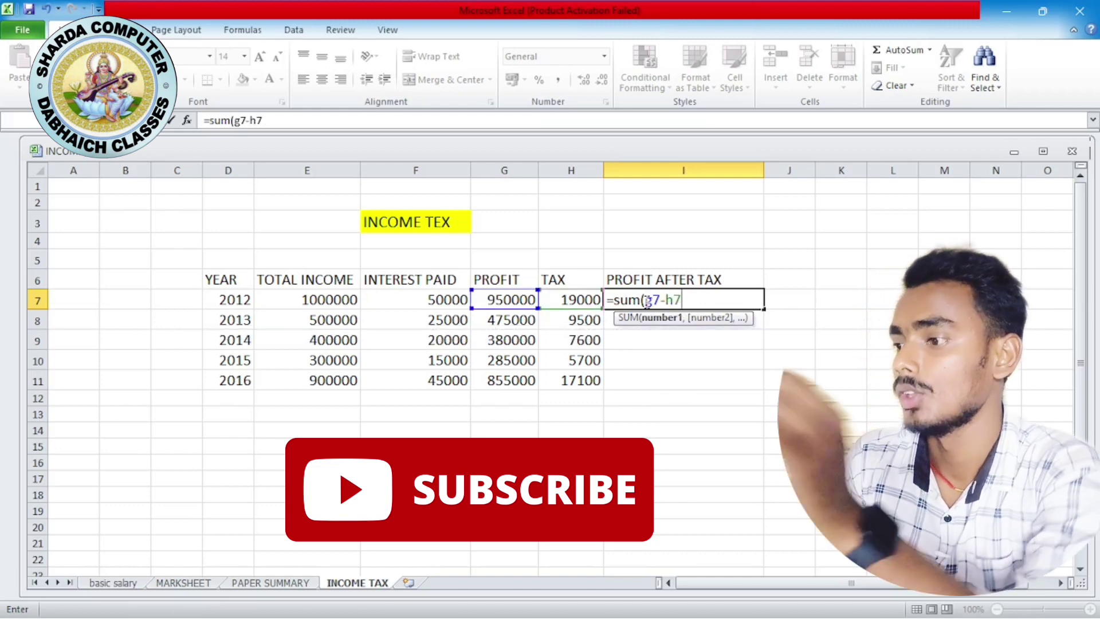
pyautogui.write(')')
pyautogui.press('Return')
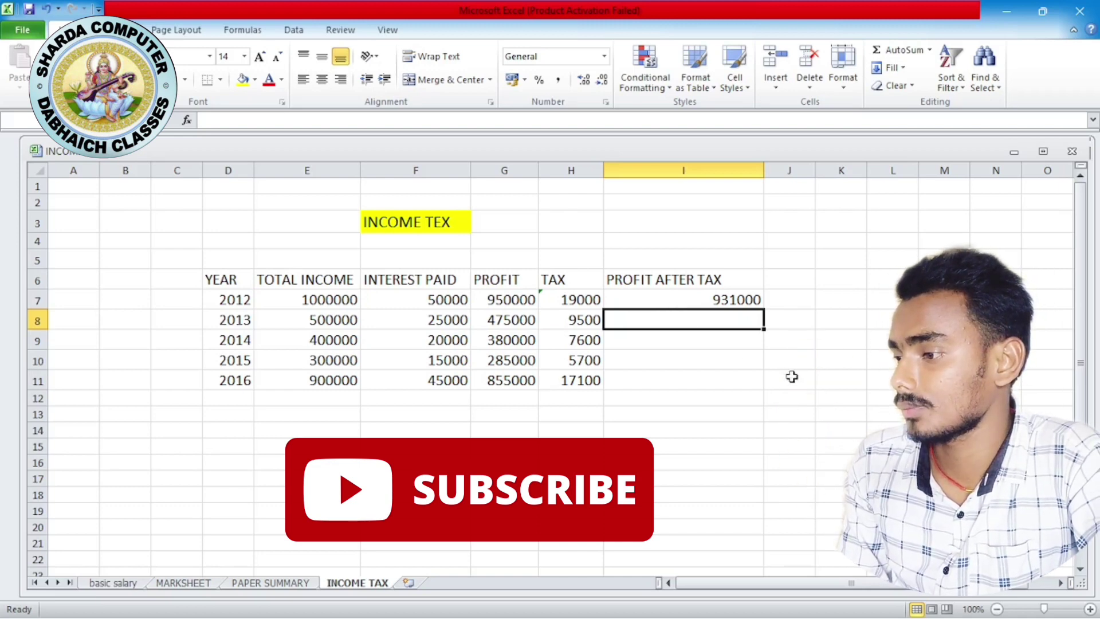
pyautogui.click(751, 301)
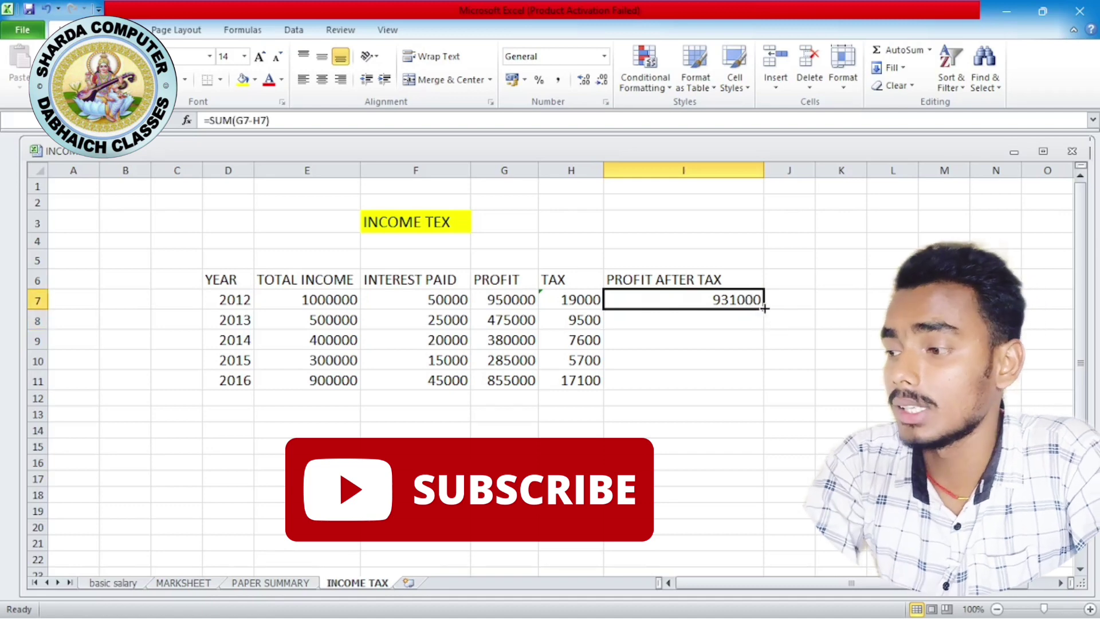
pyautogui.moveTo(763, 310); pyautogui.dragTo(756, 384)
pyautogui.click(675, 431)
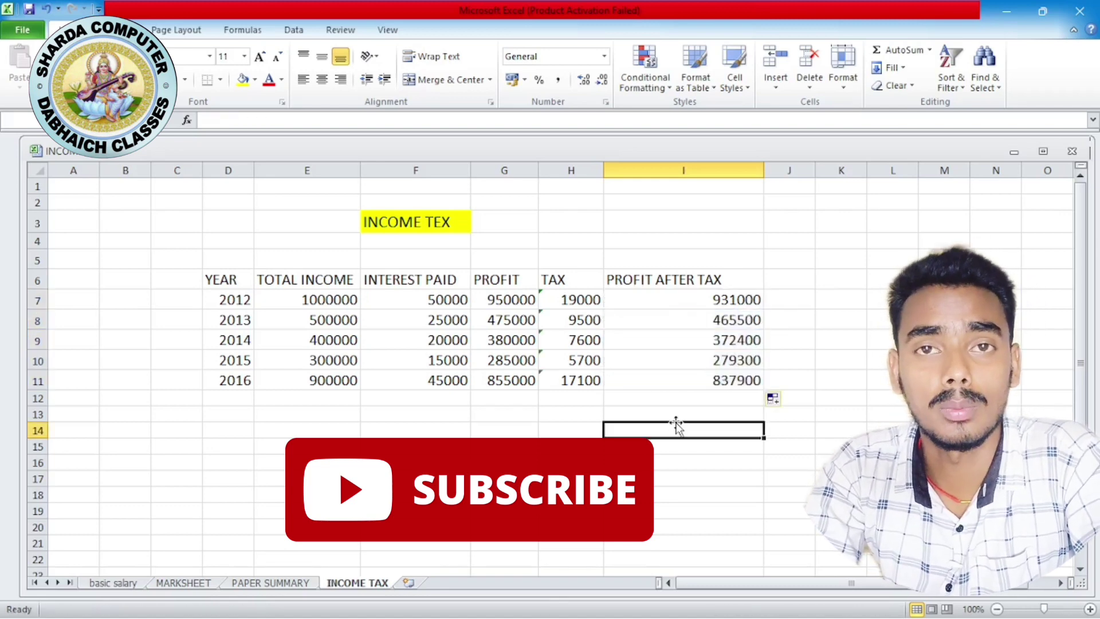